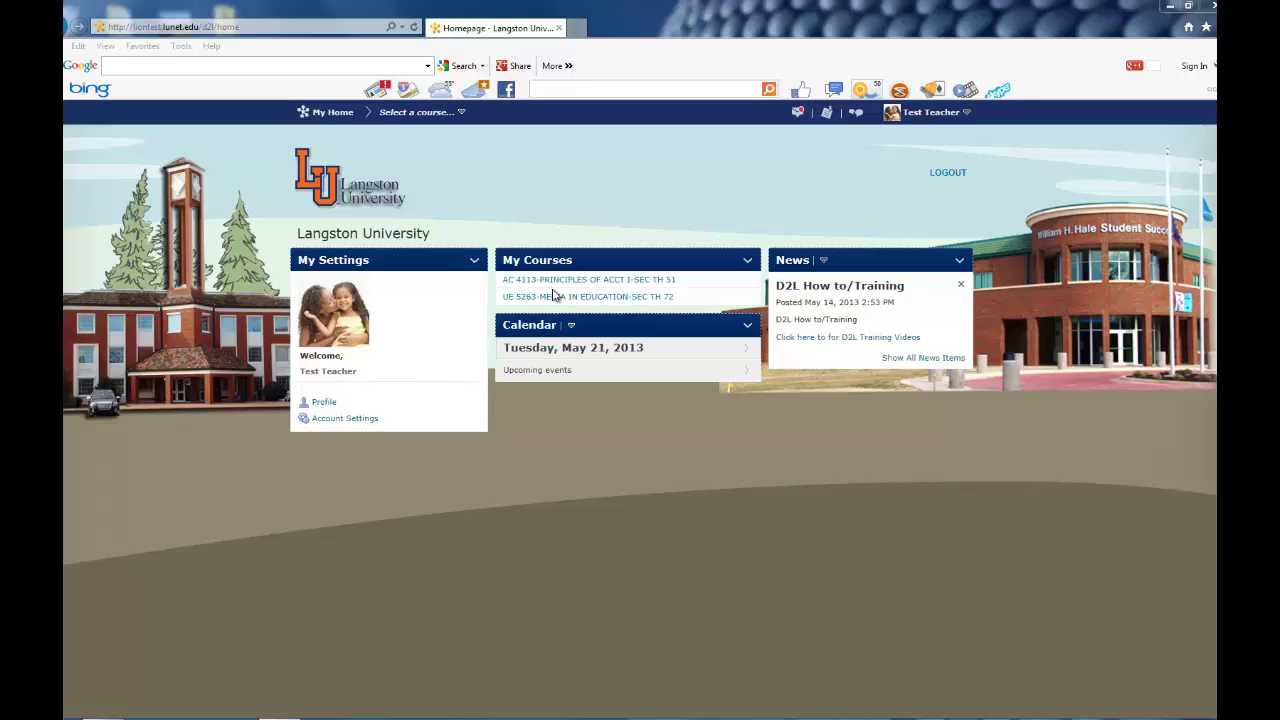
Step: Open the AC 4113 Principles of Accounting course's Dropbox folders via Assessments > Dropbox
{"action": "left_click", "coordinate": [547, 274]}
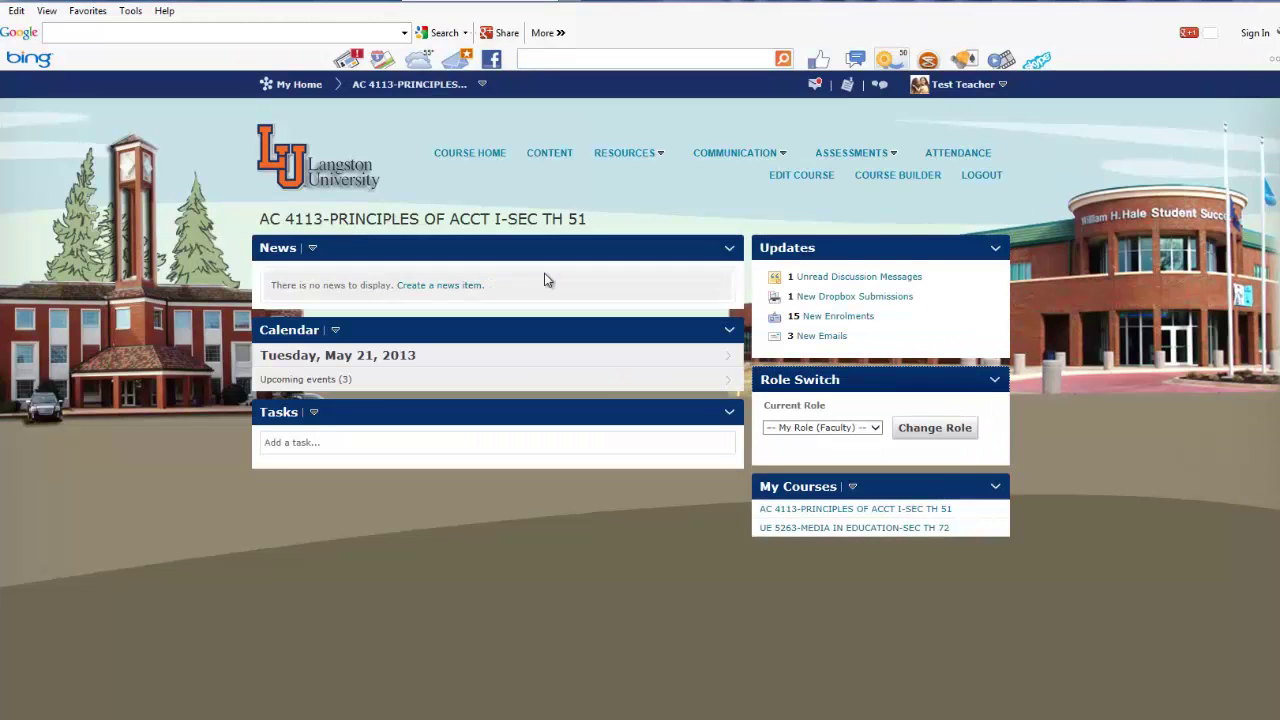
{"action": "left_click", "coordinate": [895, 156]}
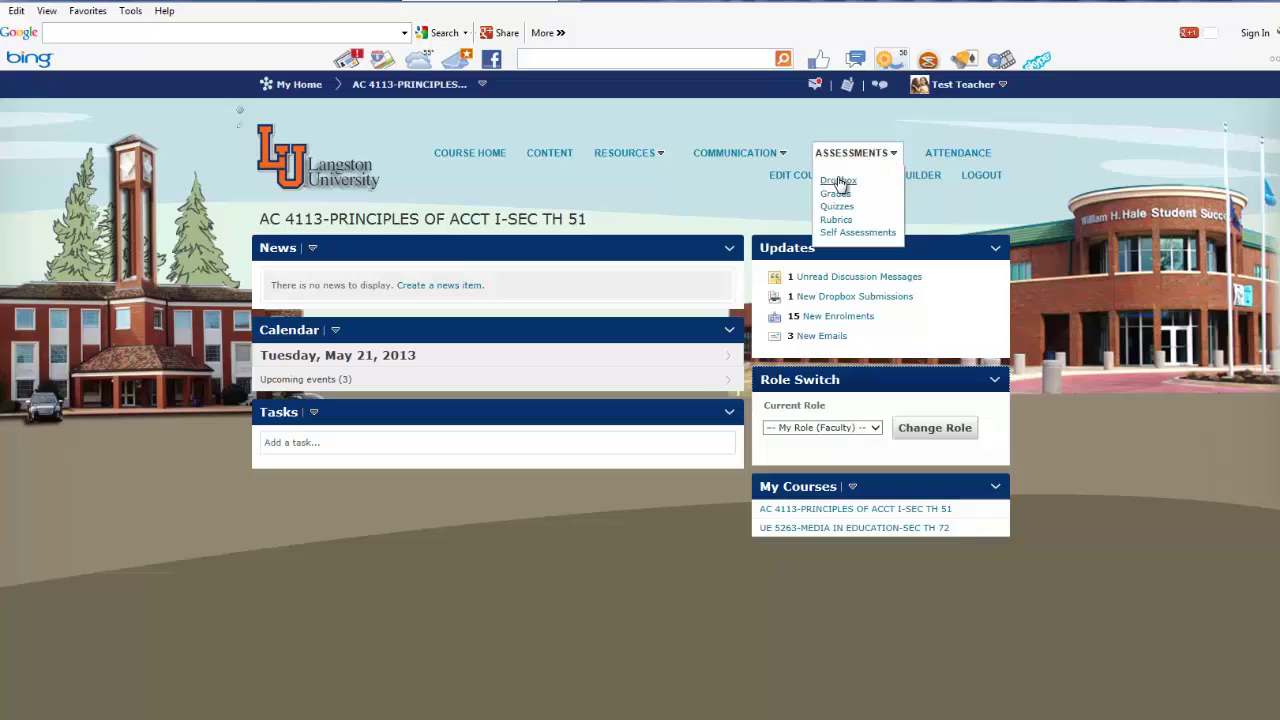
{"action": "left_click", "coordinate": [840, 184]}
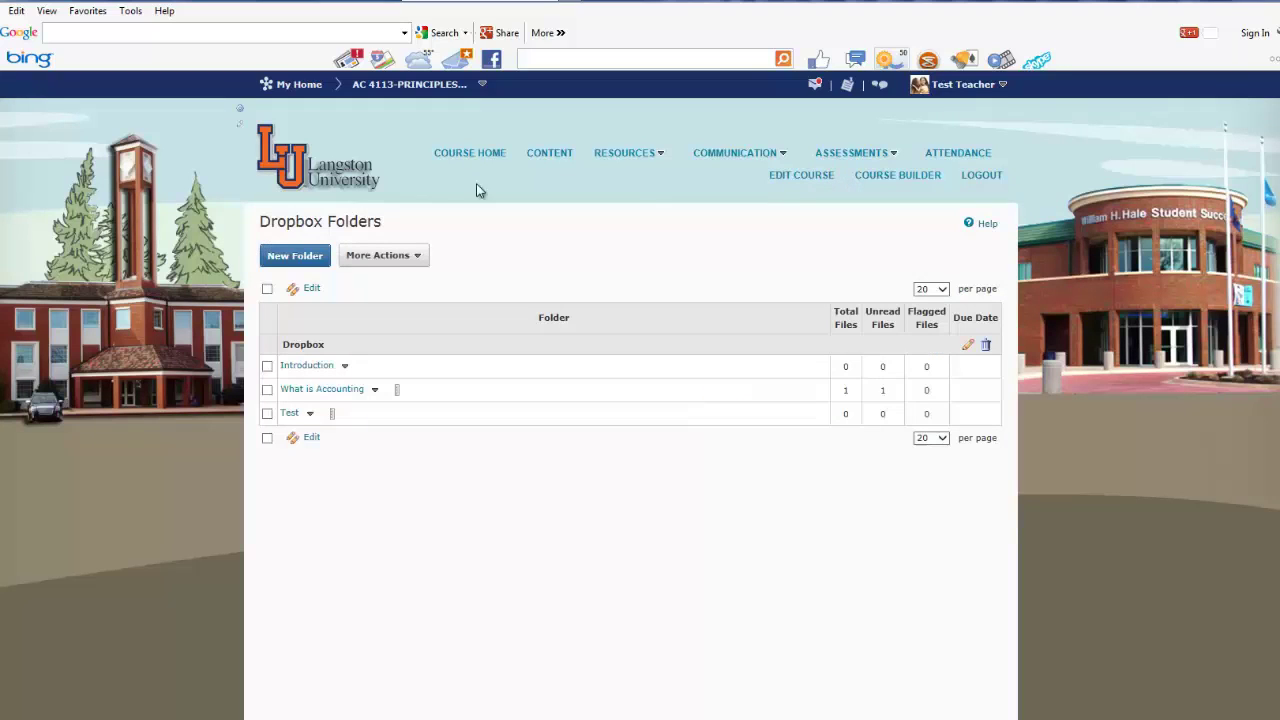
Step: Create a new Dropbox folder named 'Research paper 1'
{"action": "left_click", "coordinate": [295, 258]}
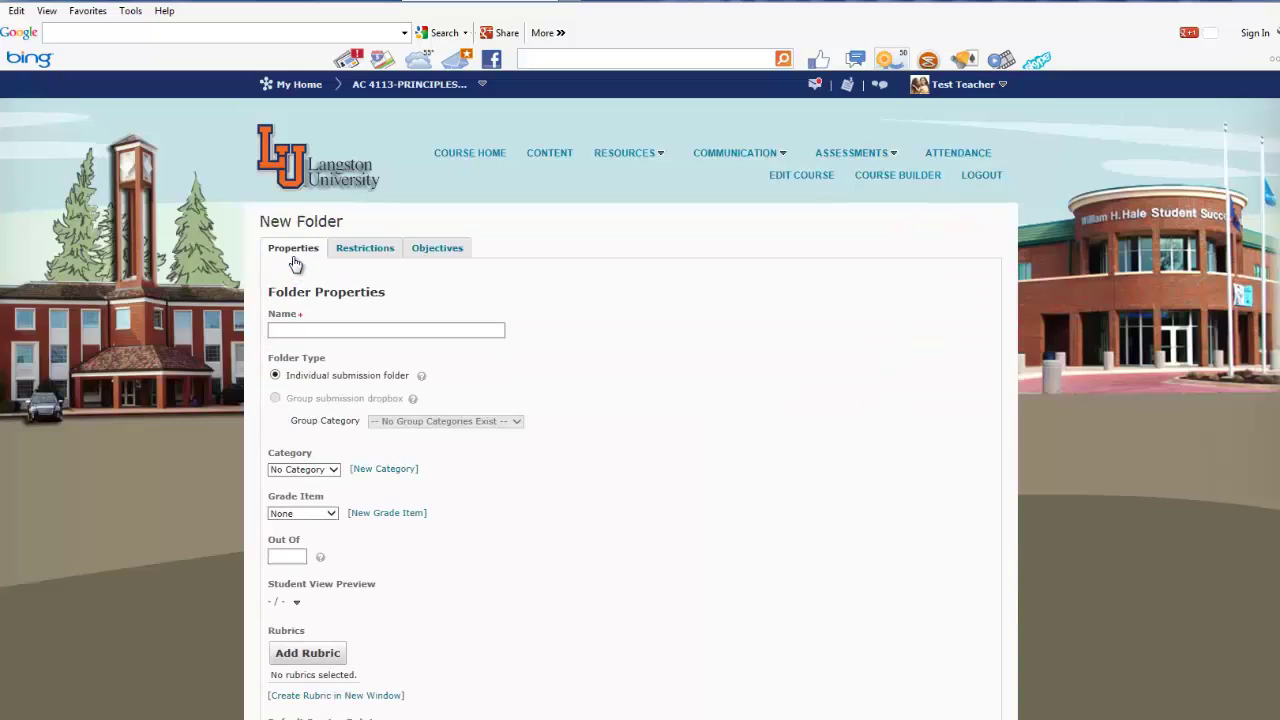
{"action": "left_click", "coordinate": [285, 326]}
{"action": "left_click", "coordinate": [286, 326]}
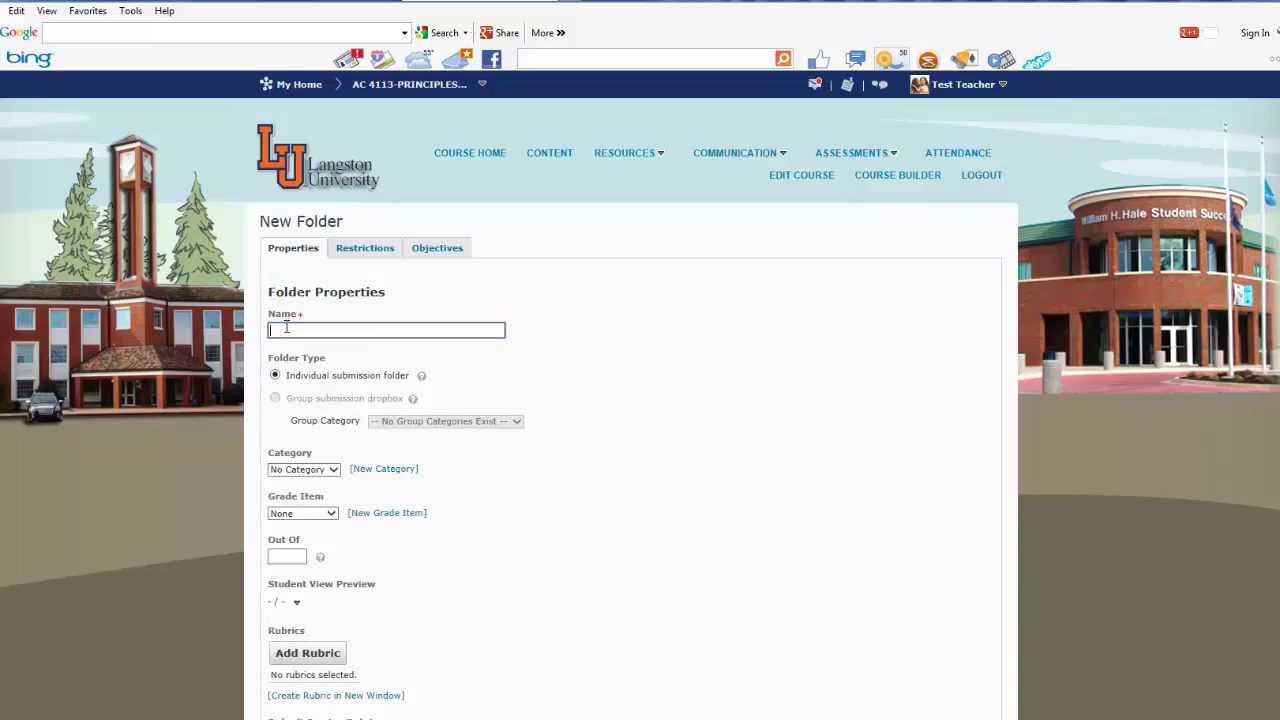
{"action": "type", "text": "R"}
{"action": "type", "text": "esearch "}
{"action": "type", "text": "paper "}
{"action": "type", "text": "1"}
Step: Create and save a grade item 'Re paper 1' with 20 maximum points
{"action": "left_click", "coordinate": [366, 514]}
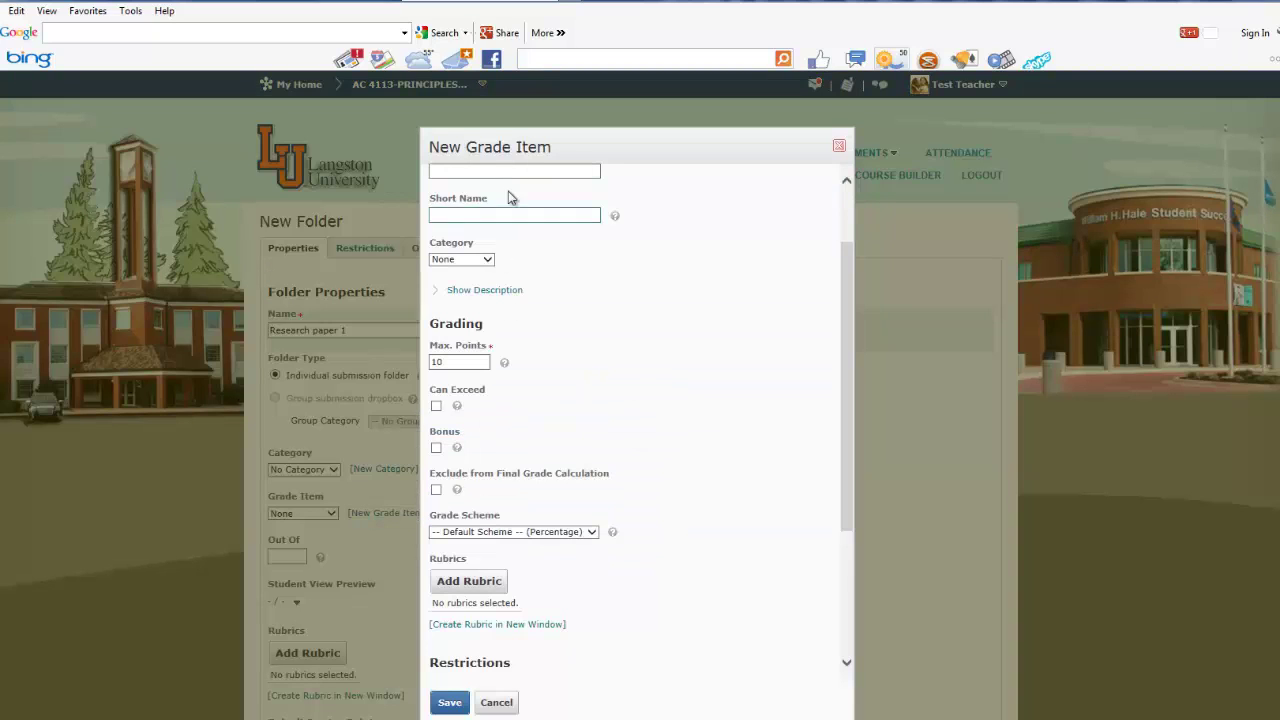
{"action": "left_click", "coordinate": [511, 169]}
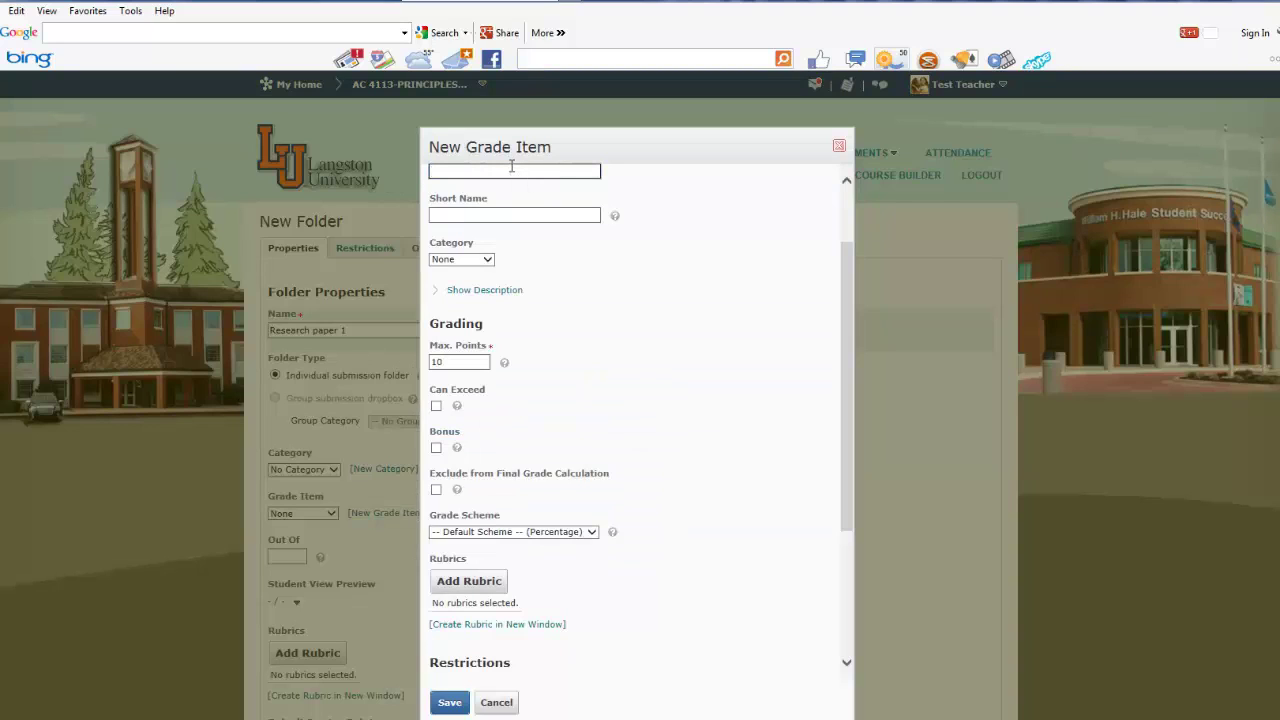
{"action": "type", "text": "Re "}
{"action": "type", "text": "paper"}
{"action": "type", "text": " 1"}
{"action": "double_click", "coordinate": [448, 362]}
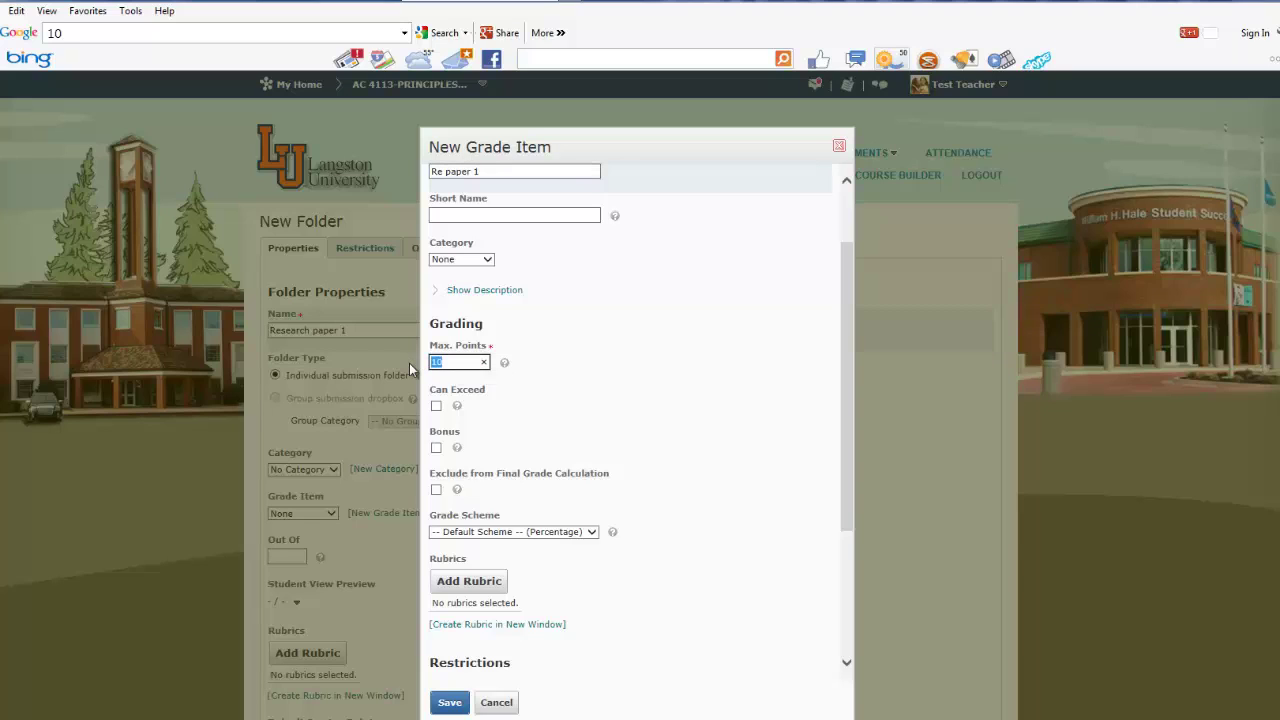
{"action": "type", "text": "20"}
{"action": "left_click", "coordinate": [449, 703]}
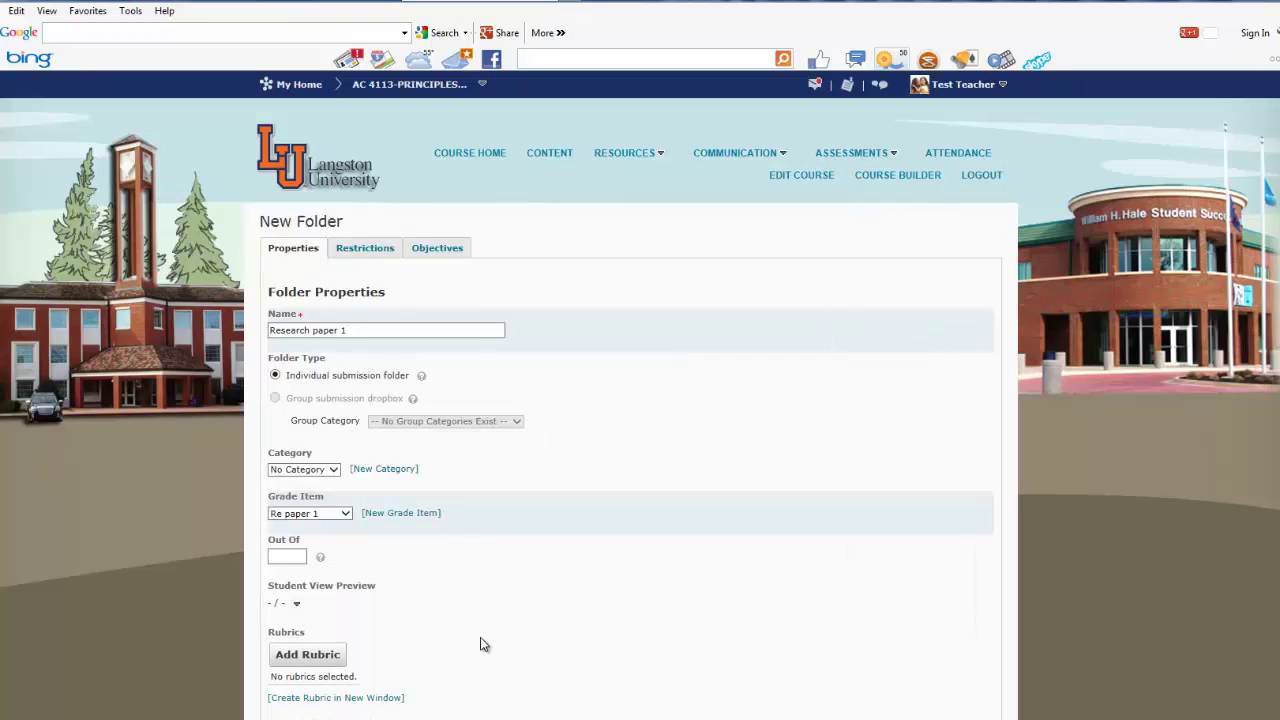
Step: Score the folder out of 20
{"action": "left_click", "coordinate": [293, 555]}
{"action": "type", "text": "20"}
{"action": "scroll", "coordinate": [631, 410], "scroll_direction": "down", "scroll_amount": 2}
{"action": "scroll", "coordinate": [631, 410], "scroll_direction": "down", "scroll_amount": 3}
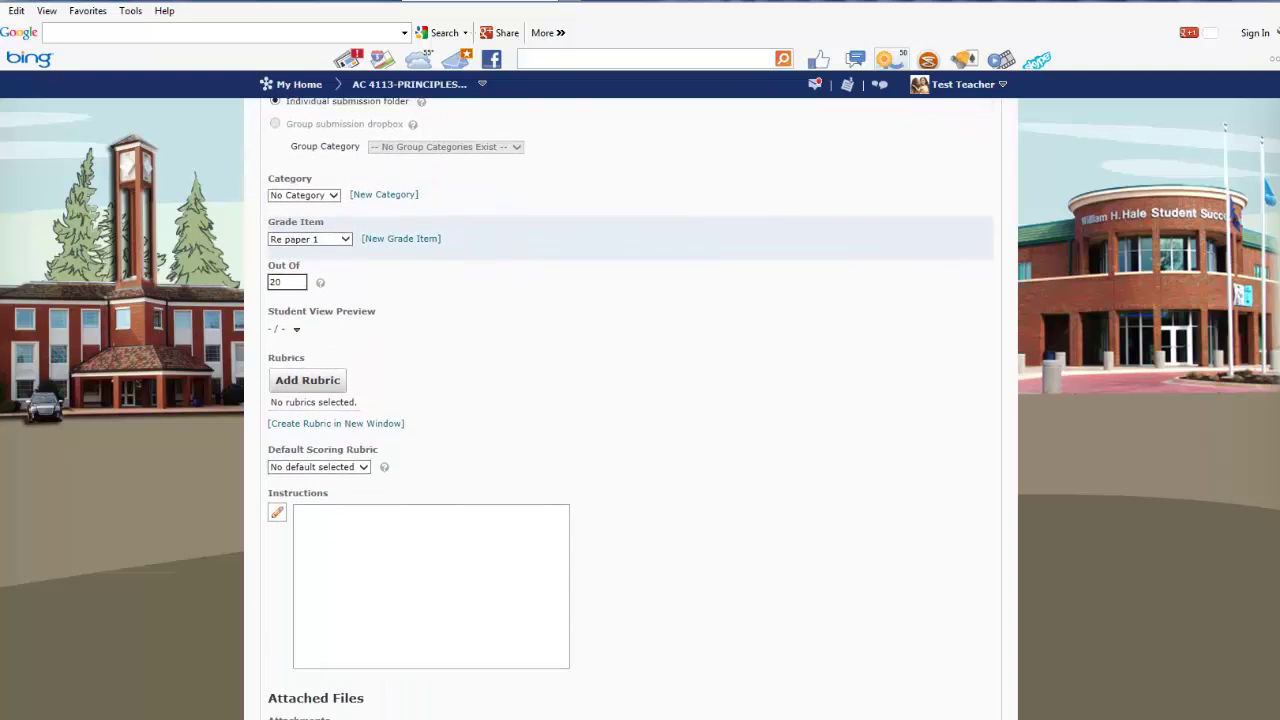
{"action": "scroll", "coordinate": [631, 410], "scroll_direction": "down", "scroll_amount": 1}
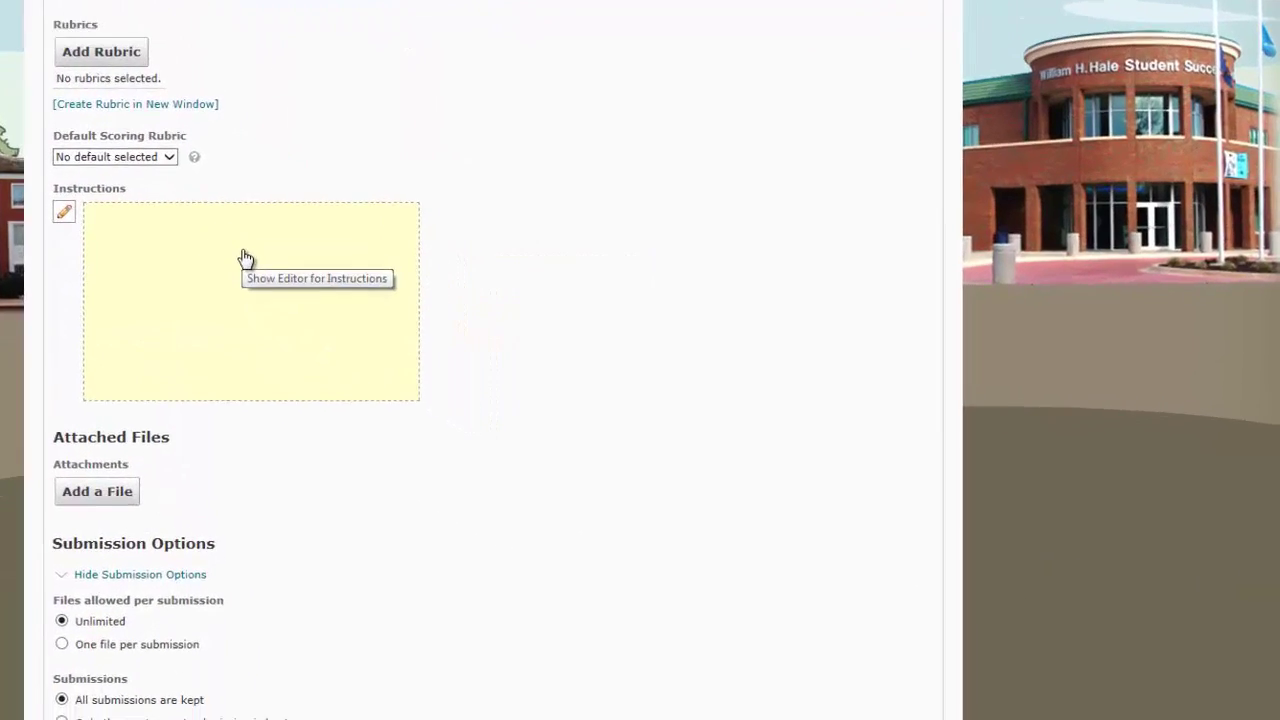
Step: Enter the folder instructions 'Turn in your paper on time.'
{"action": "left_click", "coordinate": [423, 372]}
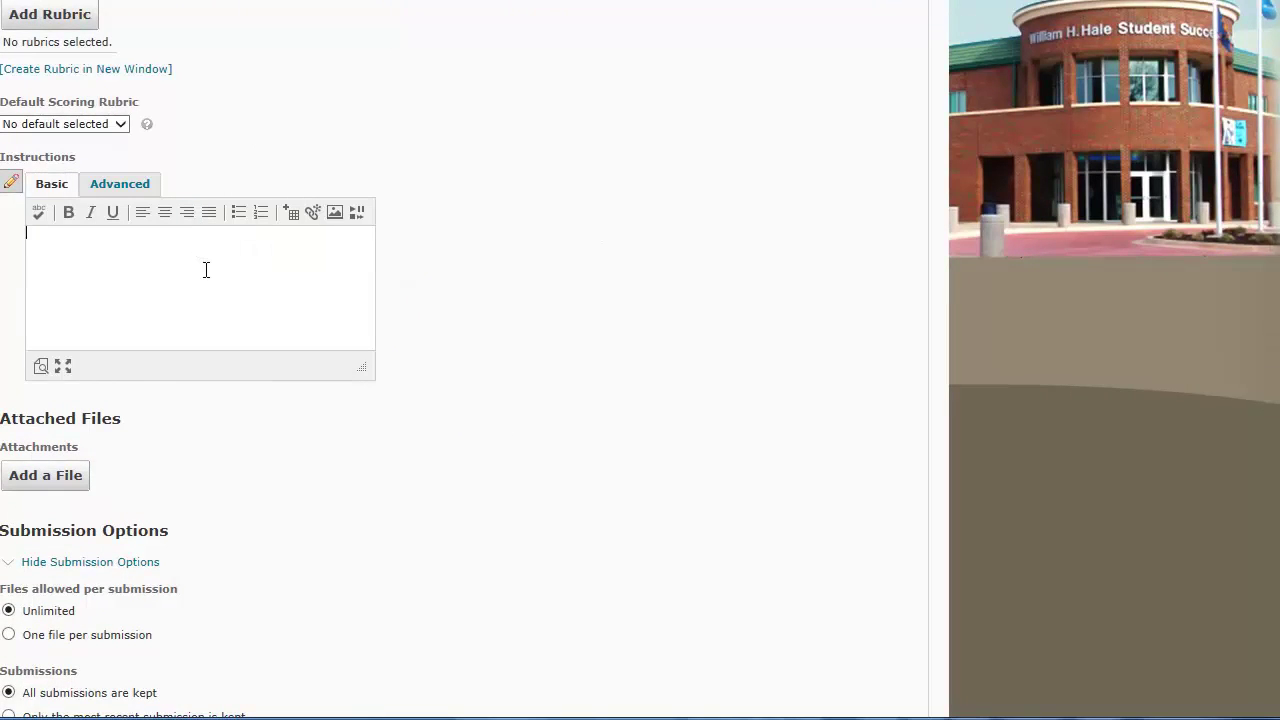
{"action": "type", "text": "Tu"}
{"action": "type", "text": "rn in your p"}
{"action": "type", "text": "aper on"}
{"action": "type", "text": " time"}
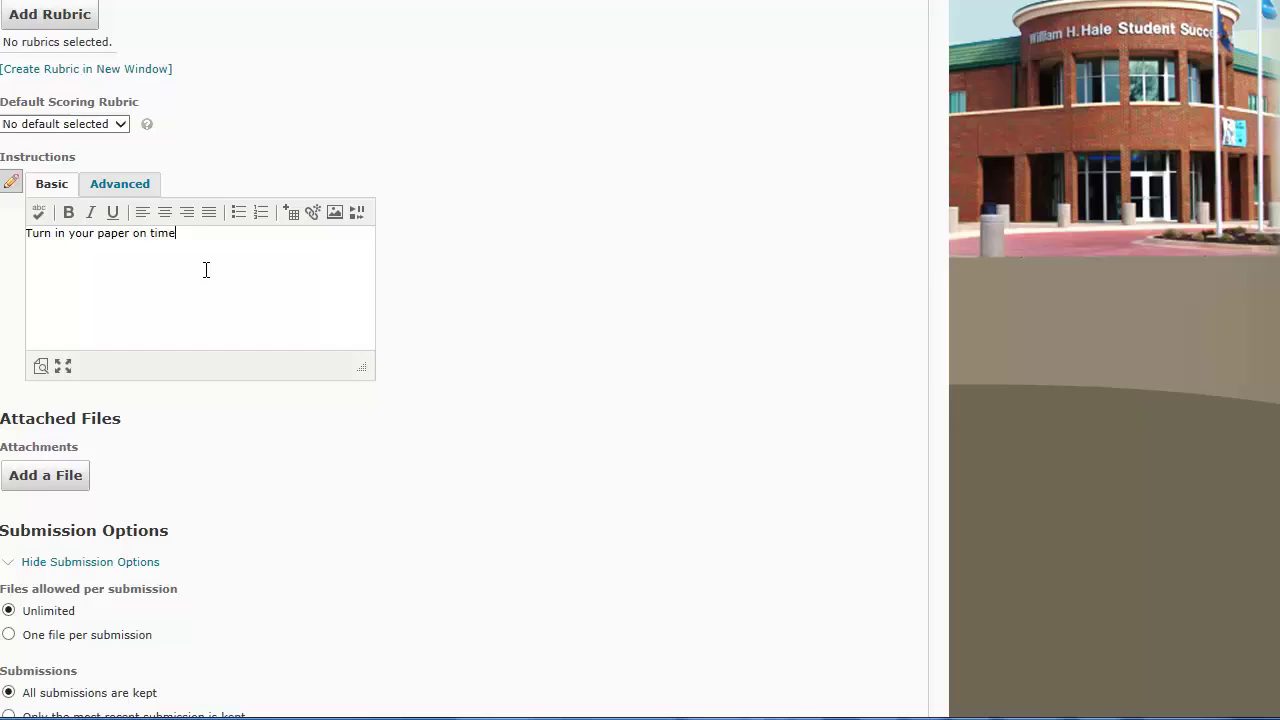
{"action": "type", "text": "."}
{"action": "scroll", "coordinate": [464, 400], "scroll_direction": "down", "scroll_amount": 2}
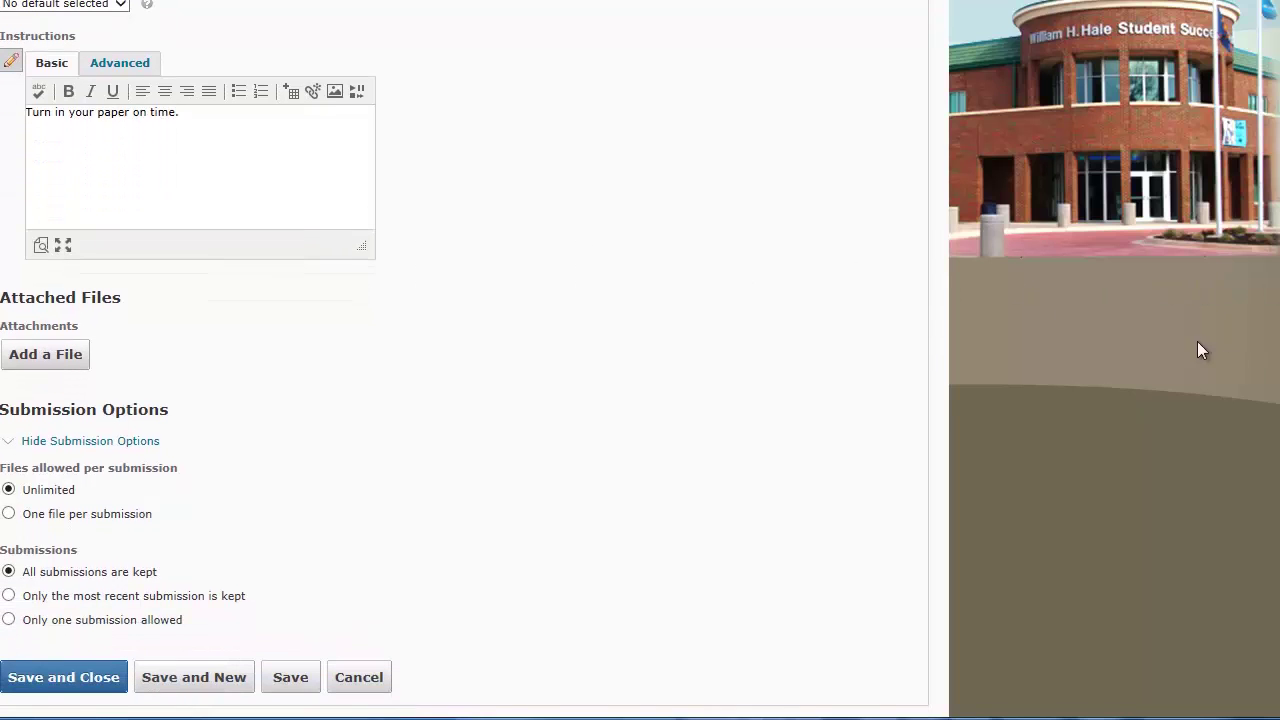
Step: Set the submission option to 'Only the most recent submission is kept'
{"action": "left_click", "coordinate": [124, 447]}
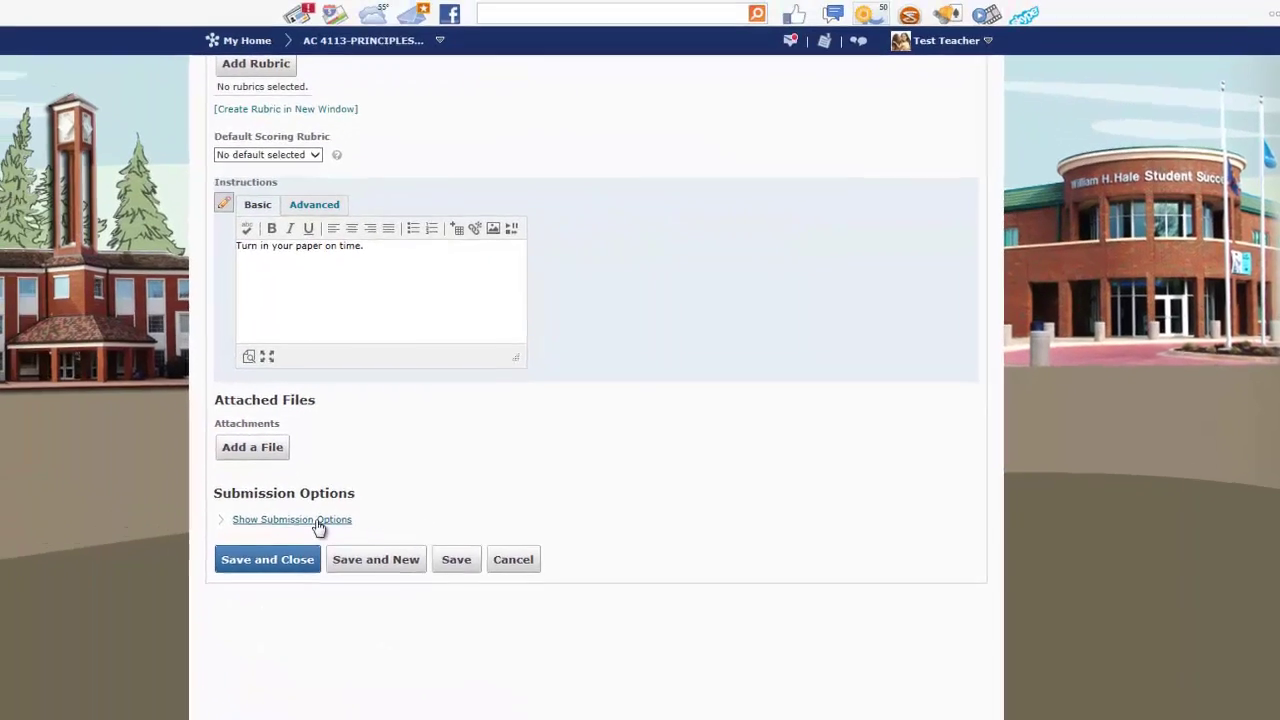
{"action": "left_click", "coordinate": [365, 540]}
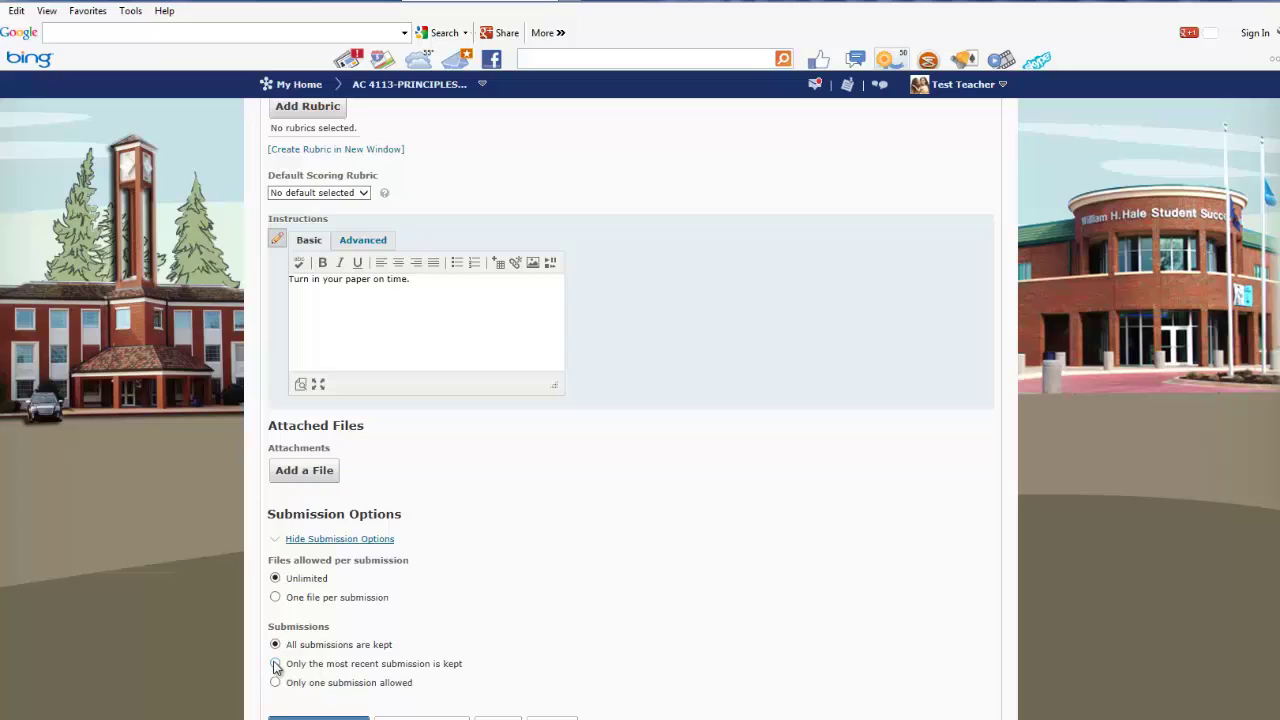
{"action": "left_click", "coordinate": [276, 664]}
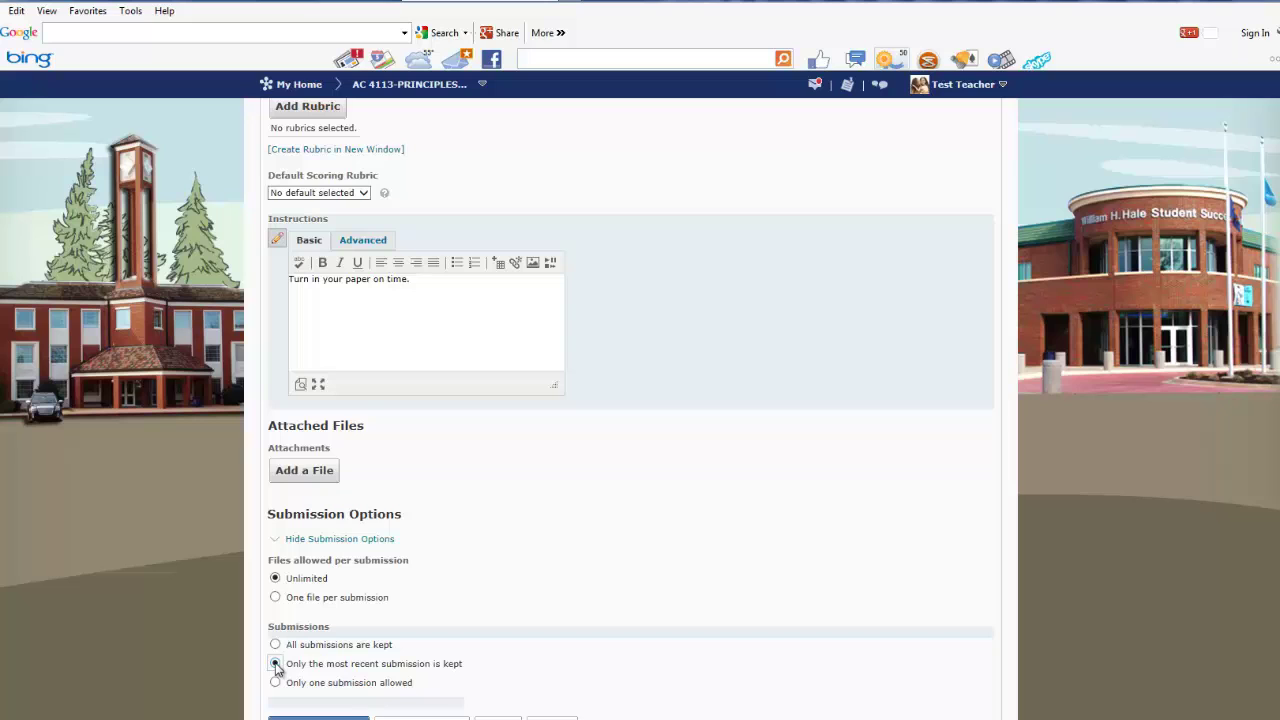
{"action": "left_click", "coordinate": [275, 664]}
Step: Enable a start date of 5/21/2013 on the folder's Restrictions
{"action": "scroll", "coordinate": [687, 282], "scroll_direction": "up", "scroll_amount": 1}
{"action": "scroll", "coordinate": [687, 282], "scroll_direction": "up", "scroll_amount": 5}
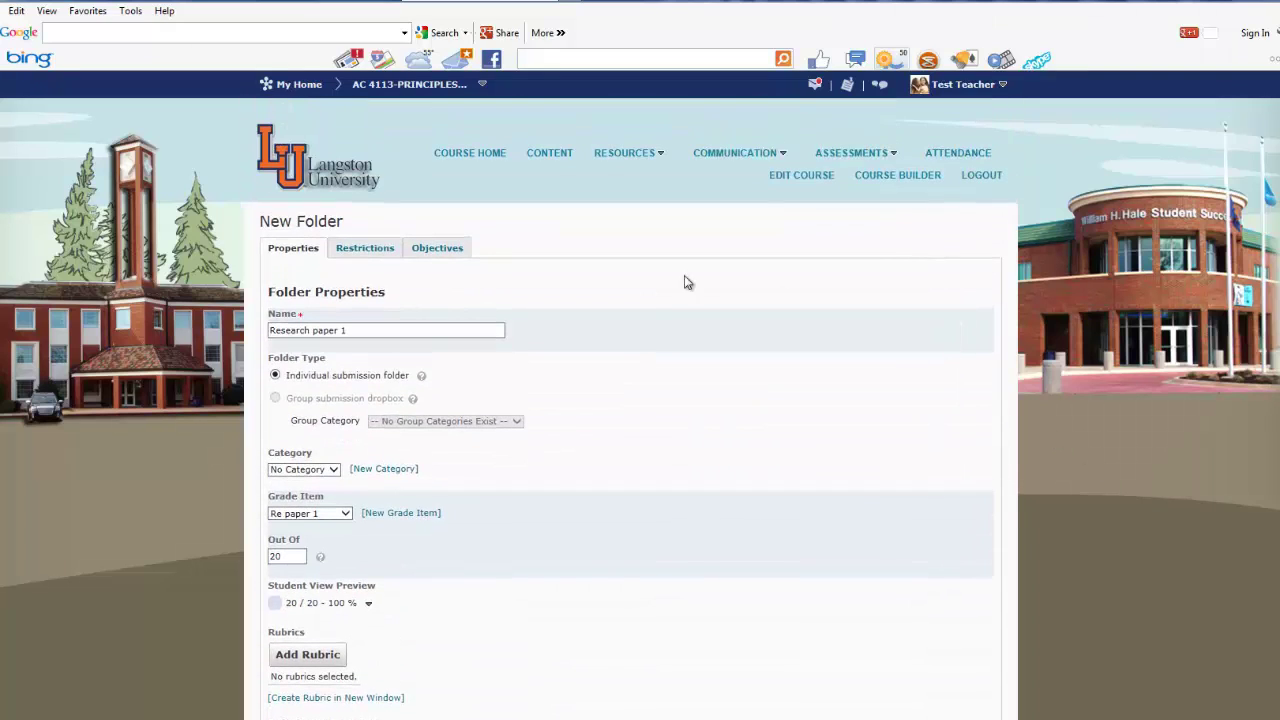
{"action": "left_click", "coordinate": [380, 259]}
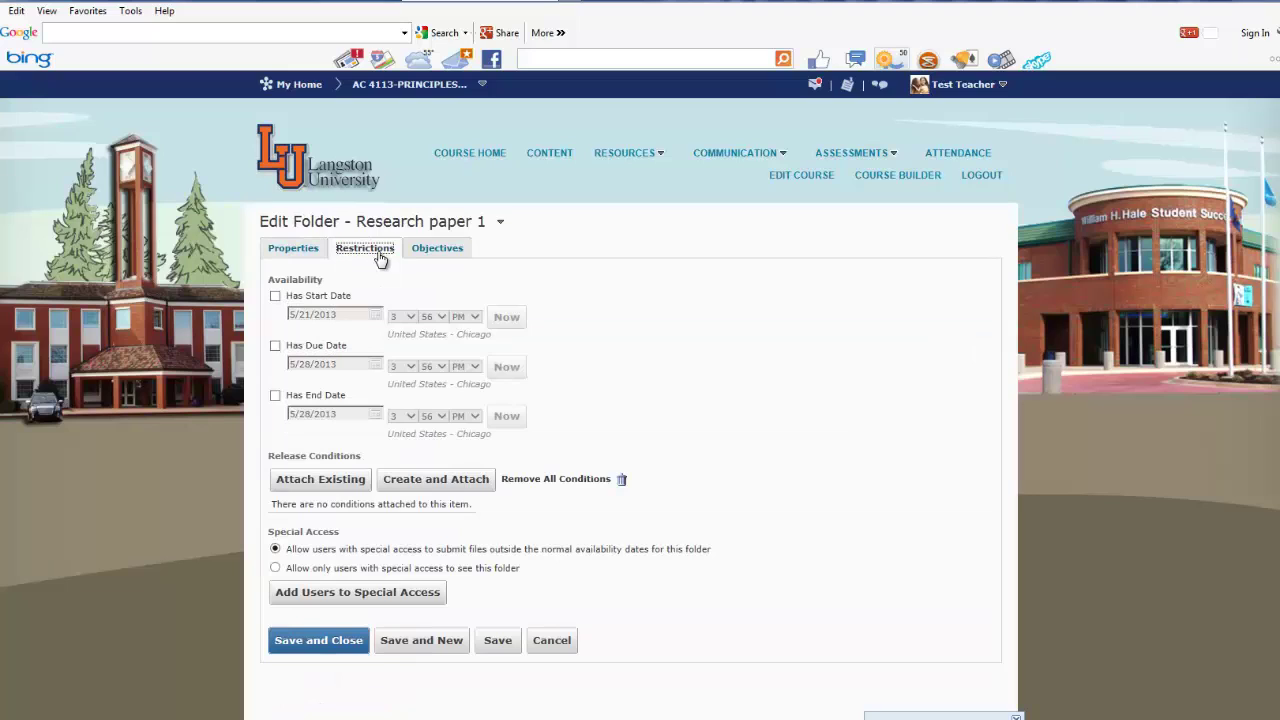
{"action": "left_click", "coordinate": [275, 297]}
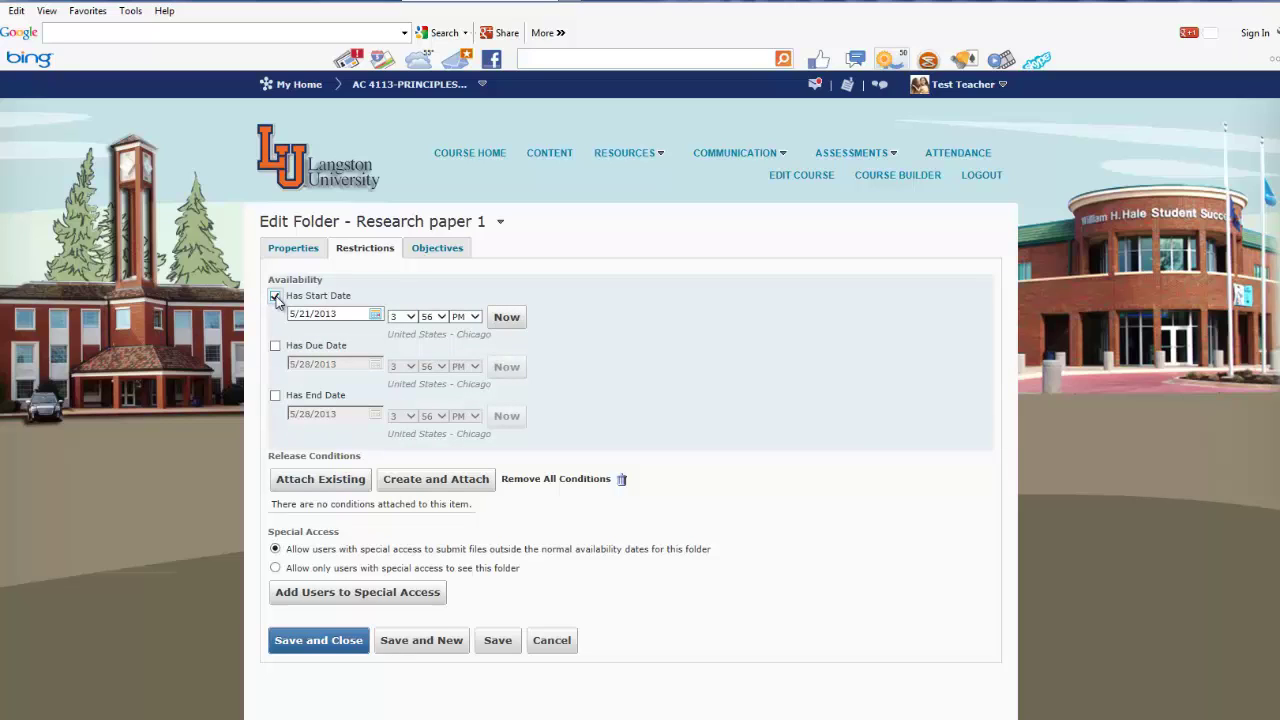
Step: Set both the due date and end date to May 31, 2013
{"action": "left_click", "coordinate": [275, 346]}
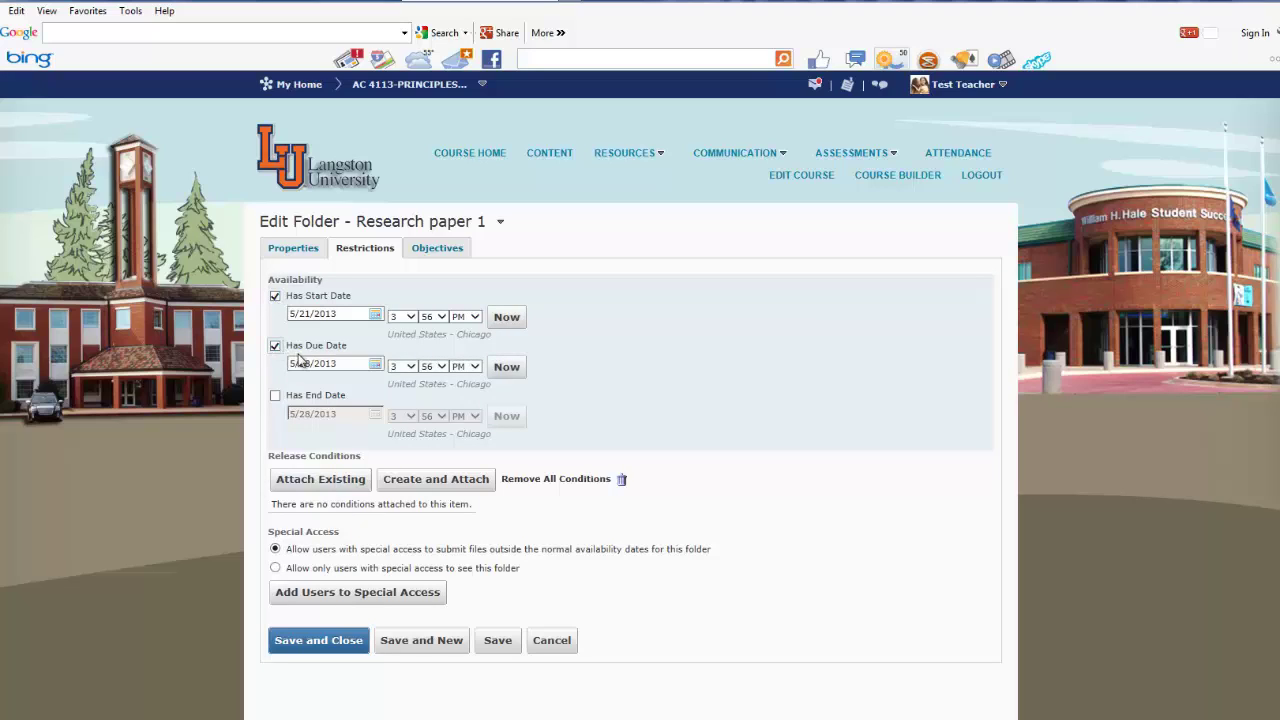
{"action": "left_click", "coordinate": [377, 364]}
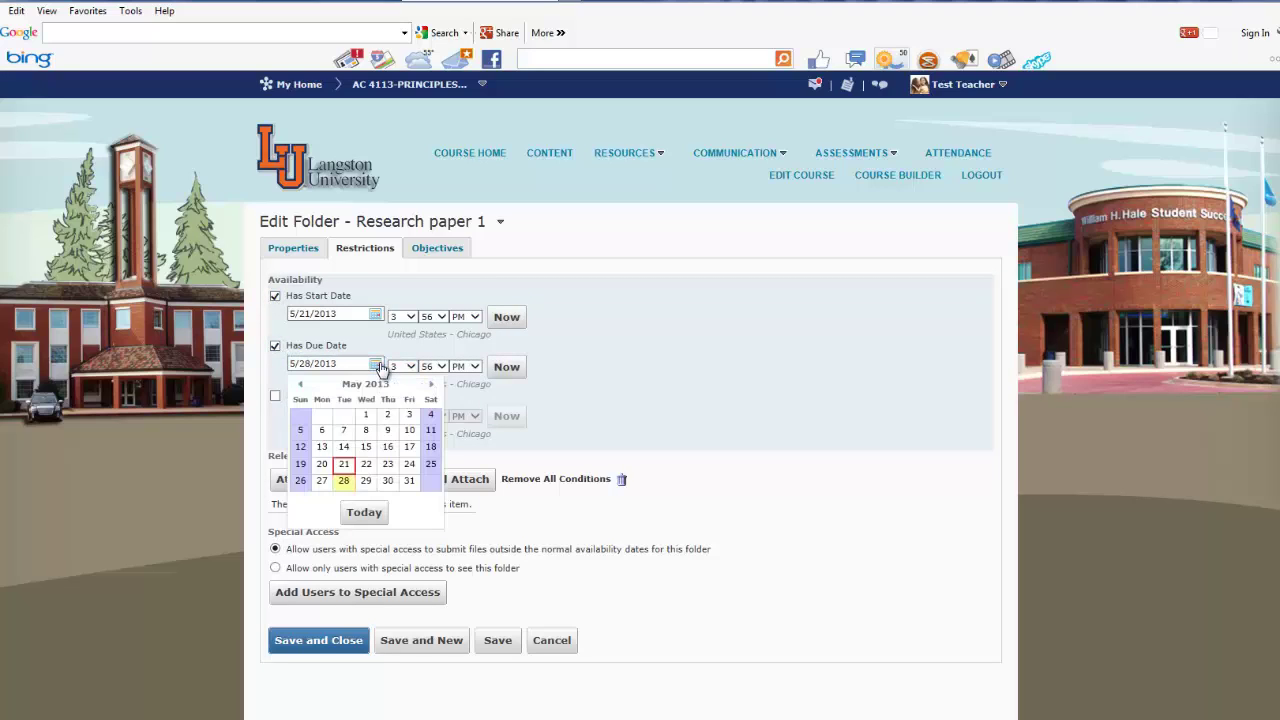
{"action": "left_click", "coordinate": [408, 482]}
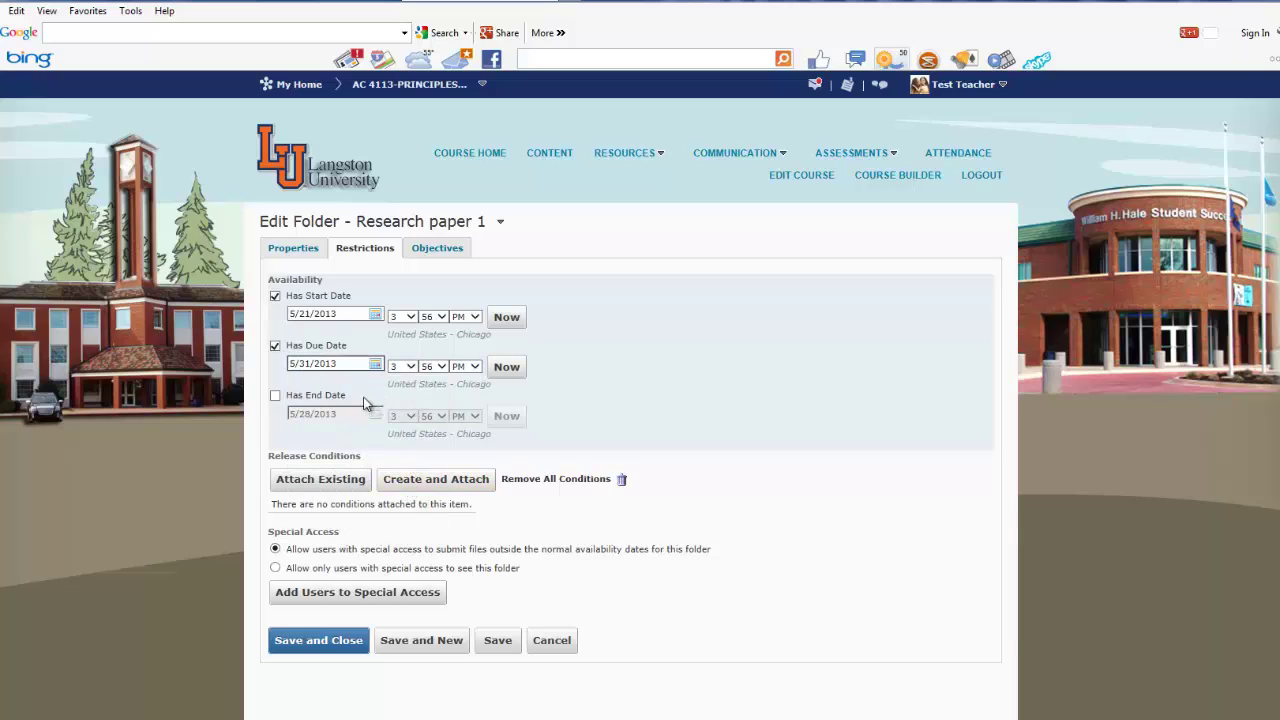
{"action": "left_click", "coordinate": [276, 397]}
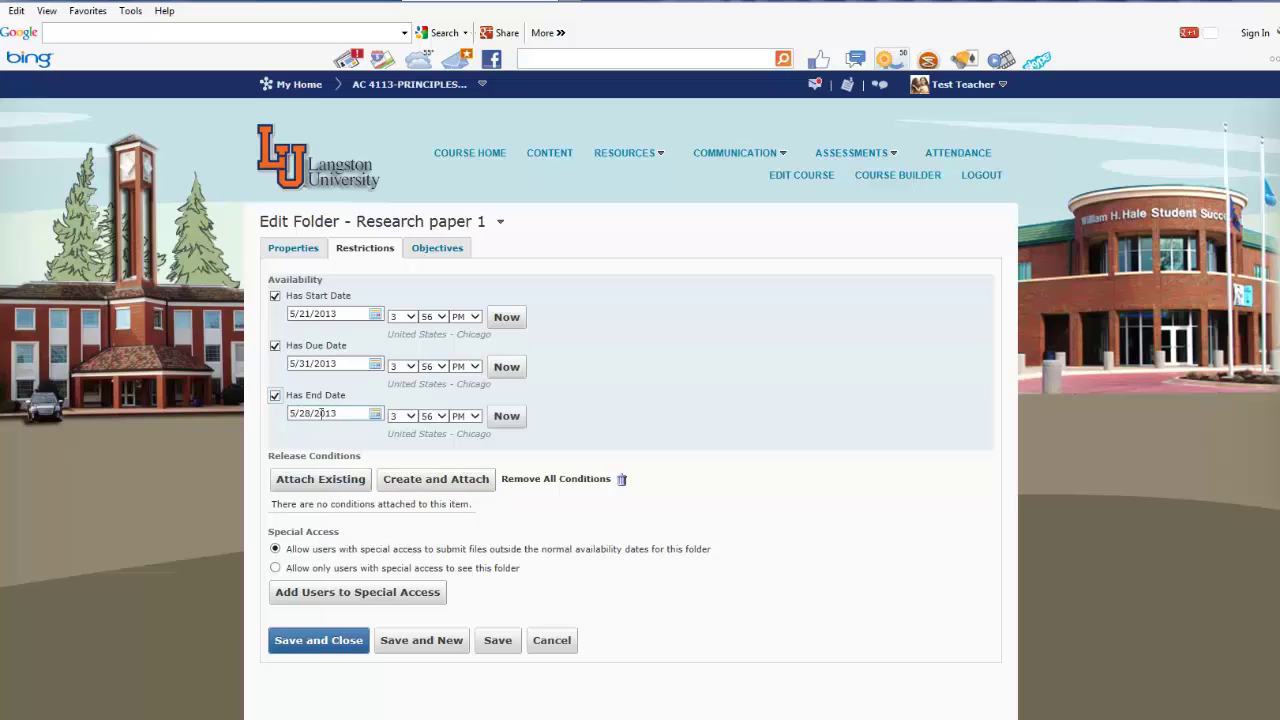
{"action": "left_click", "coordinate": [375, 414]}
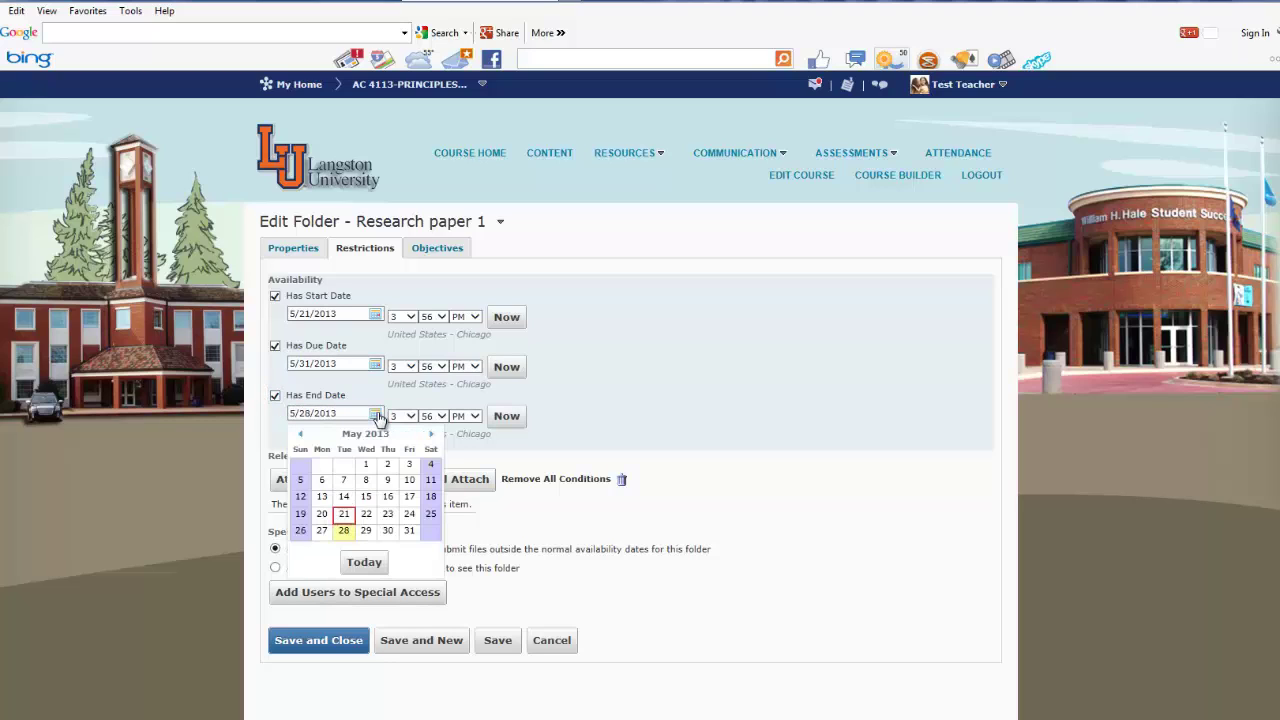
{"action": "left_click", "coordinate": [408, 531]}
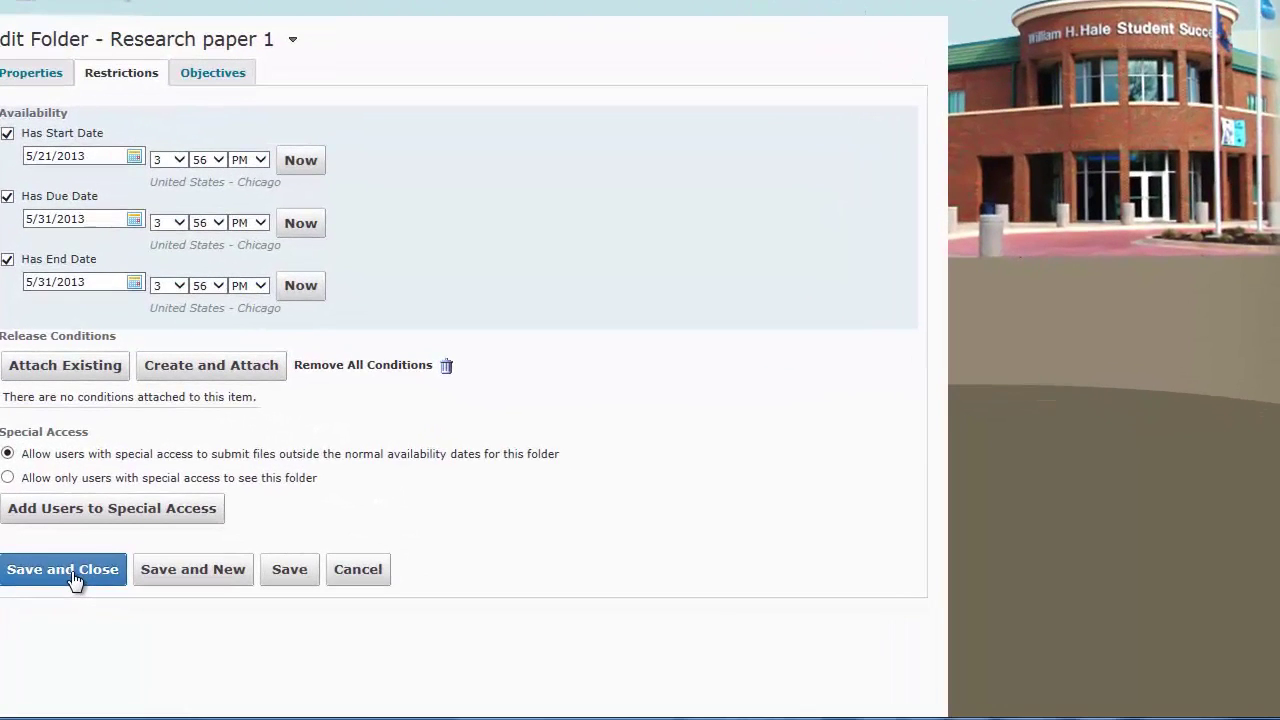
Step: Save and close the Research paper 1 folder
{"action": "left_click", "coordinate": [75, 572]}
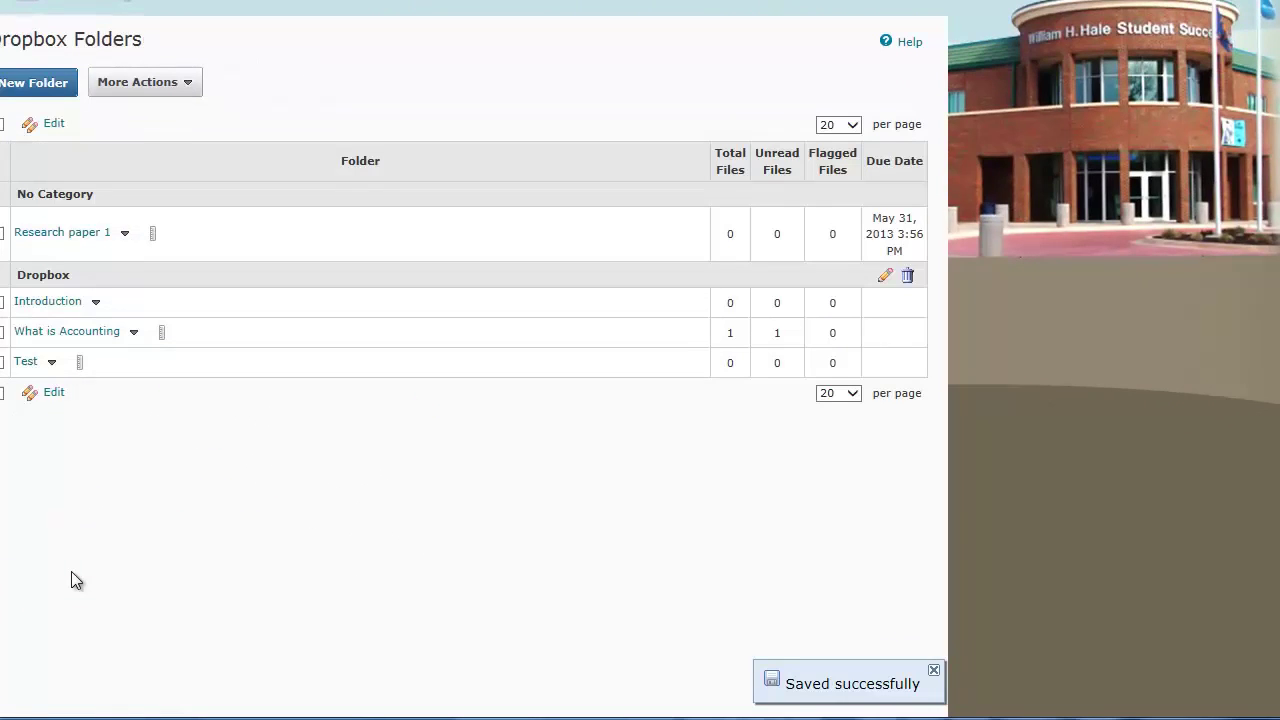